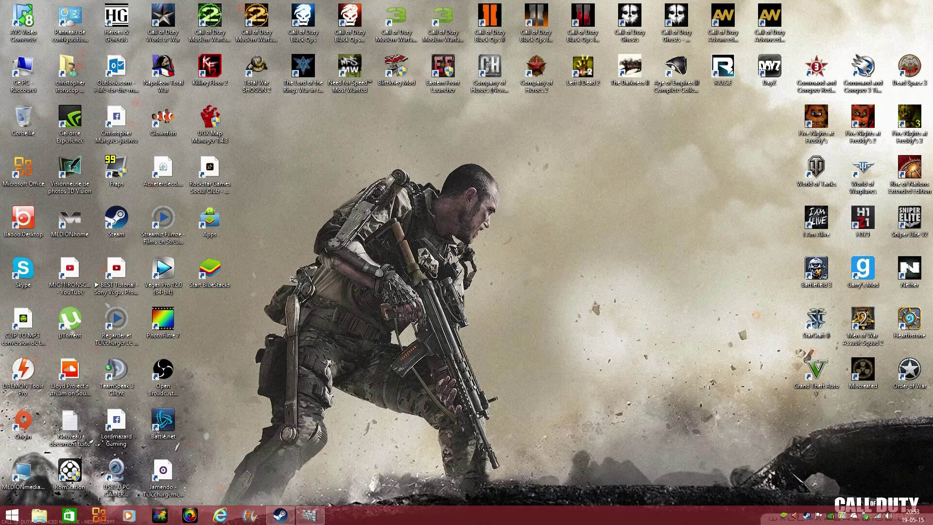
{"action": "left_click", "coordinate": [221, 515]}
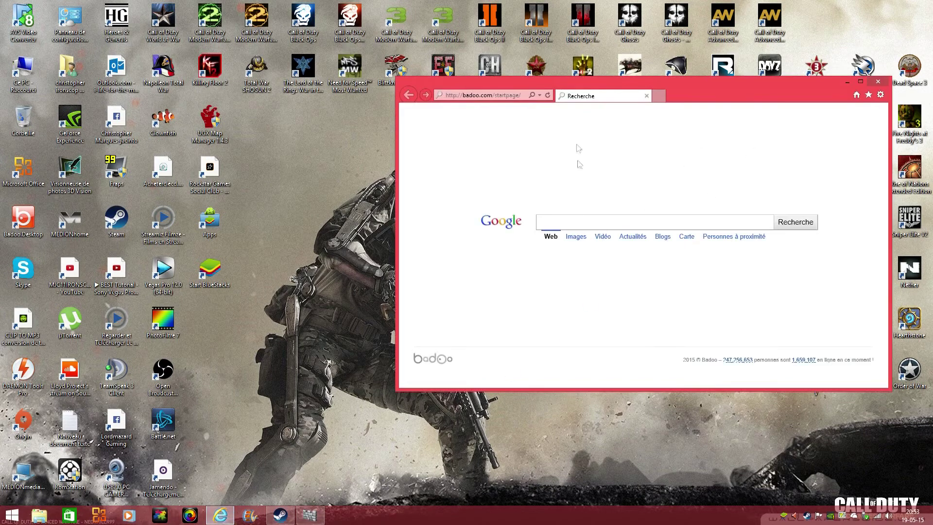
{"action": "left_click", "coordinate": [540, 95]}
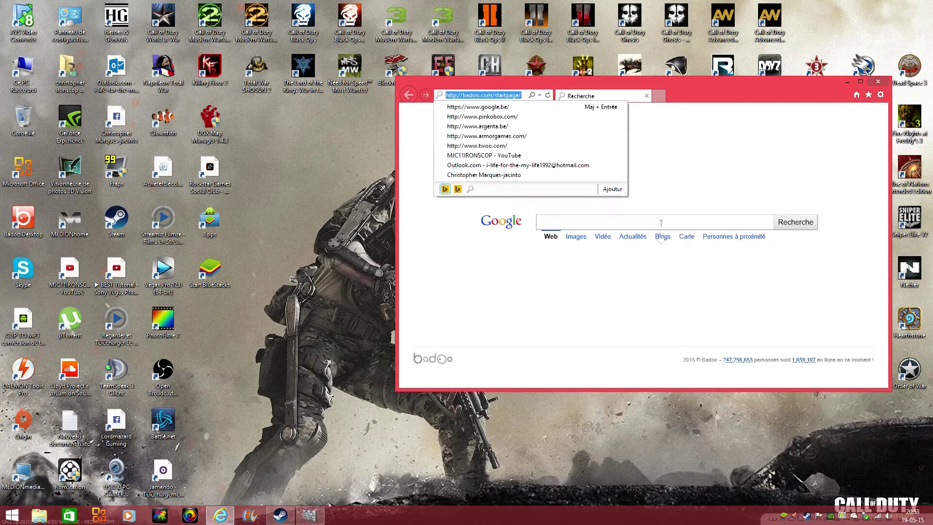
{"action": "left_click", "coordinate": [491, 108]}
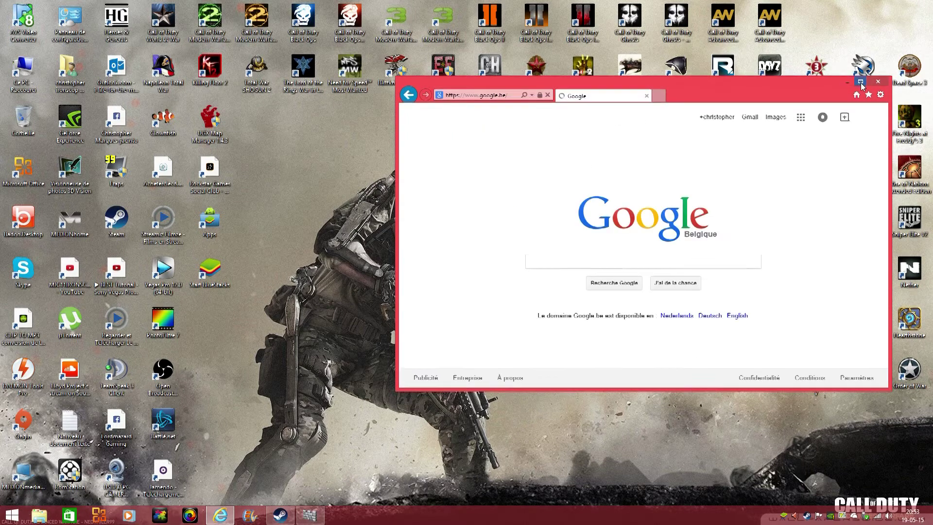
{"action": "left_click", "coordinate": [861, 81]}
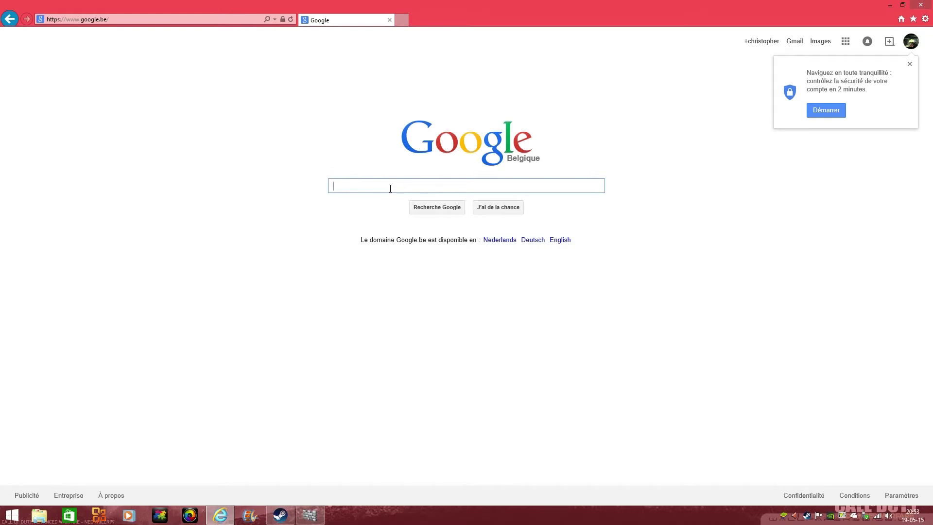
- Search Google for "clash of clan pc" and open the logiciel.org result for downloading Clash Of Clans for Windows
{"action": "type", "text": "clash of clan "}
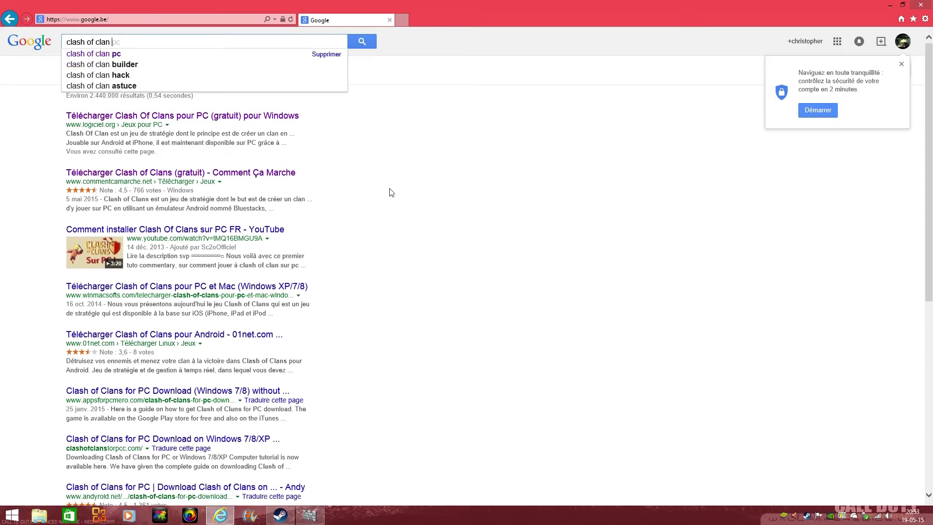
{"action": "type", "text": "pc"}
{"action": "key", "text": "Return"}
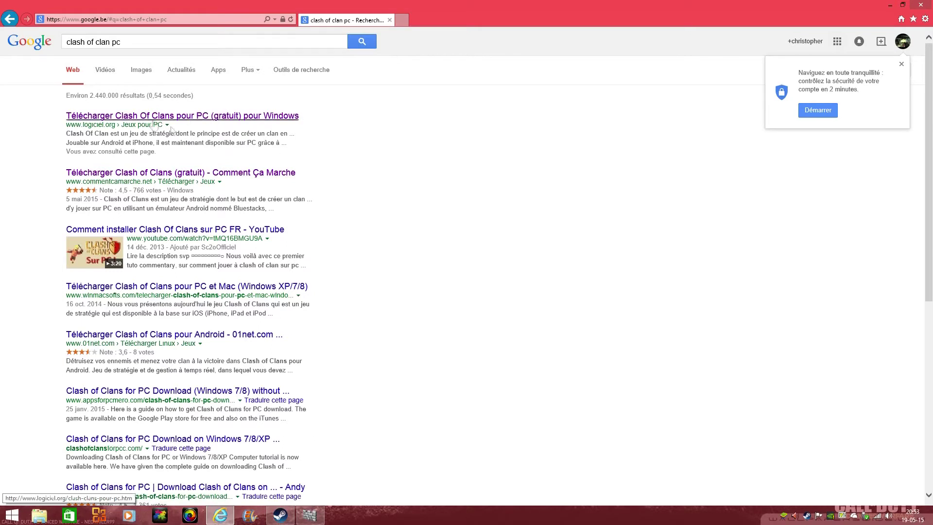
{"action": "left_click", "coordinate": [208, 119]}
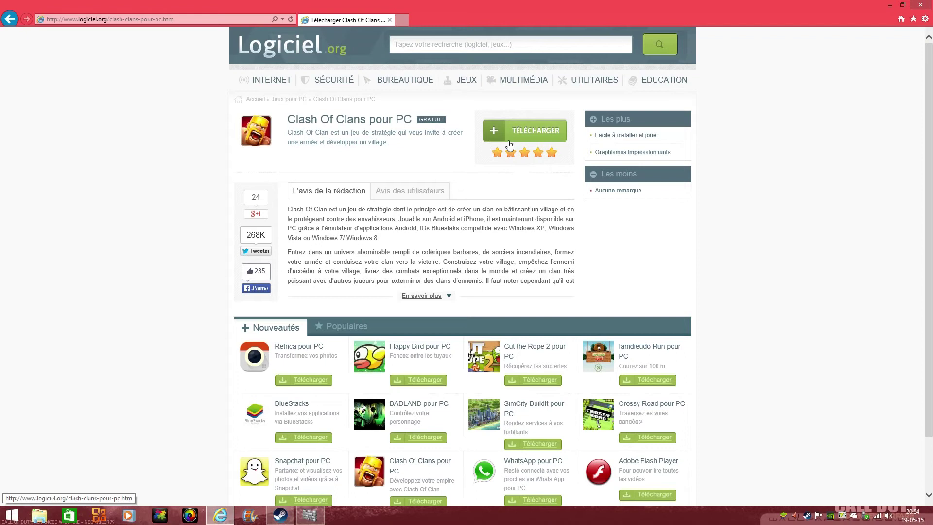
- Request the Clash Of Clans pour PC download, dismiss the offered file and close the browser
{"action": "left_click", "coordinate": [524, 132]}
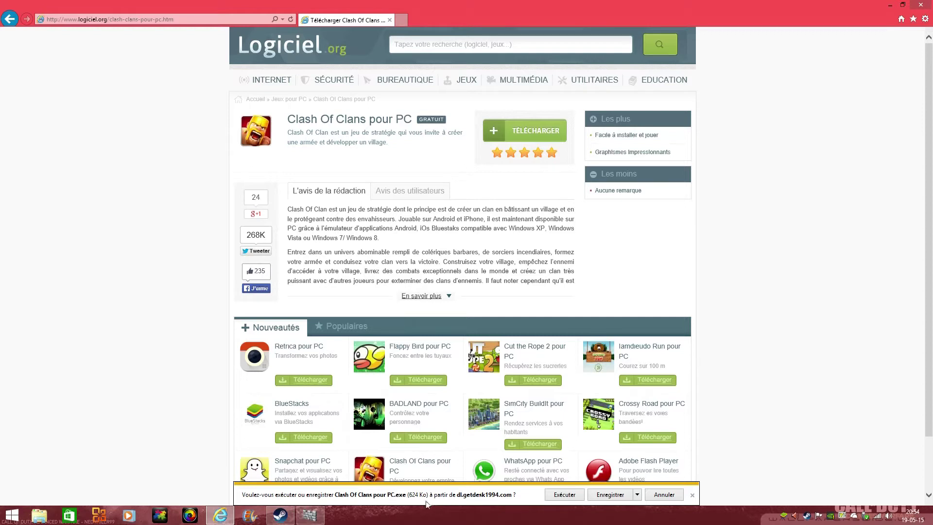
{"action": "left_click", "coordinate": [693, 495]}
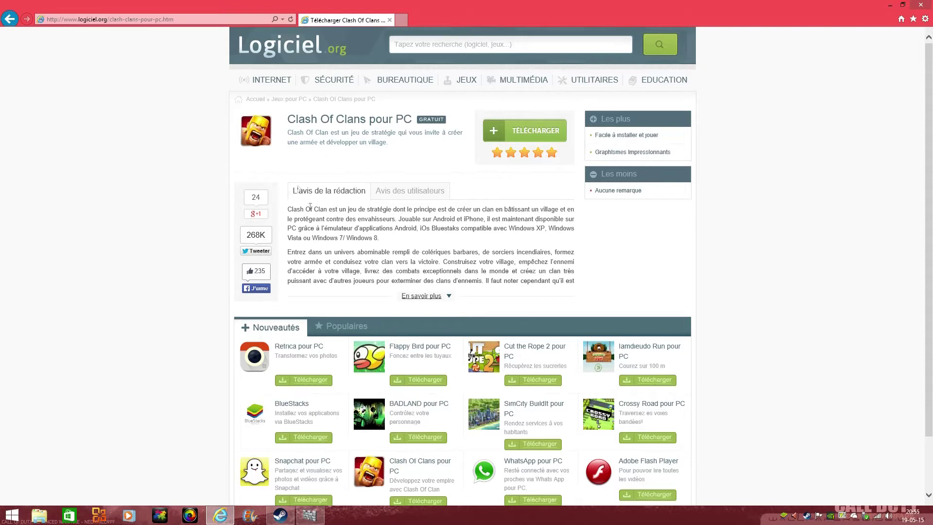
{"action": "left_click", "coordinate": [455, 302]}
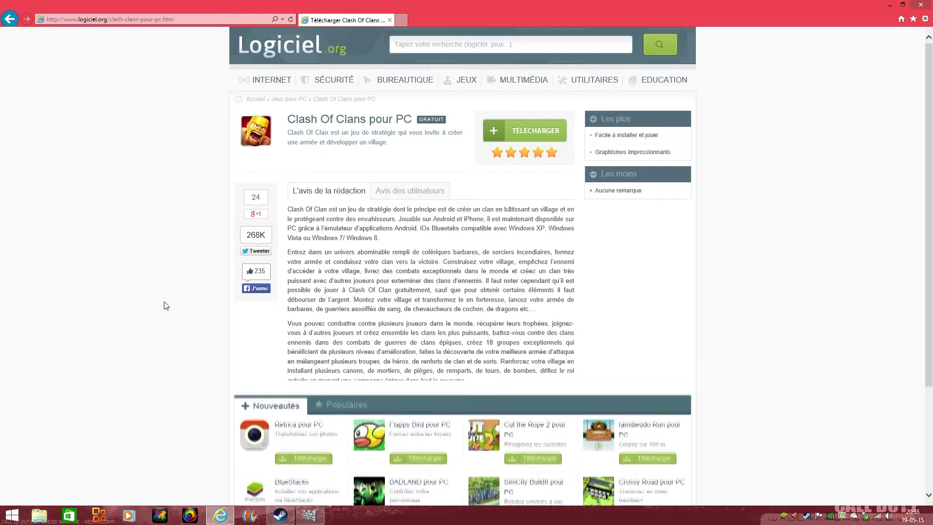
{"action": "left_click", "coordinate": [9, 19]}
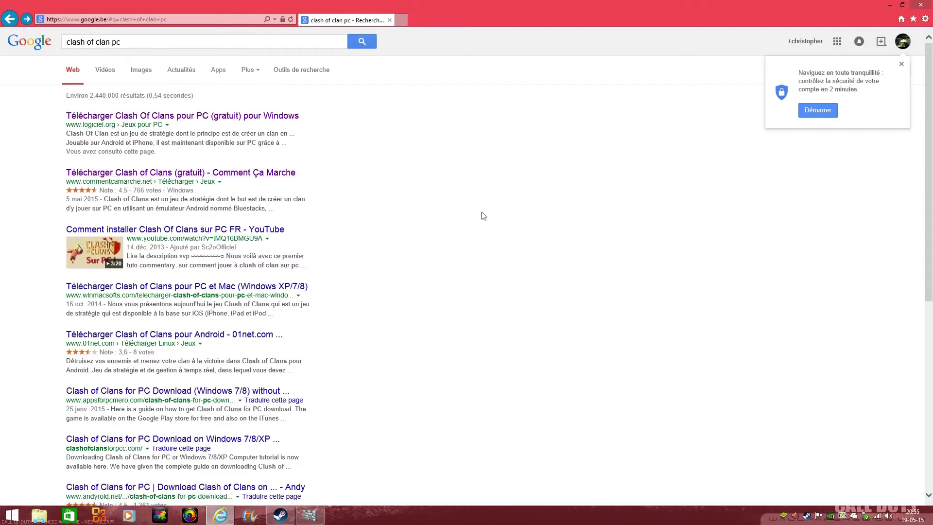
{"action": "left_click", "coordinate": [389, 20]}
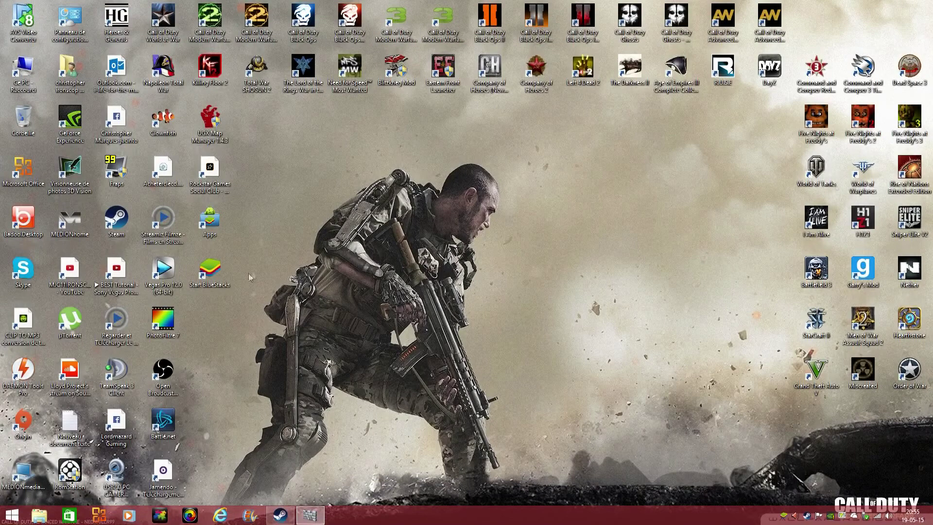
- Start BlueStacks from the desktop and launch Clash of Clans from the recently played apps
{"action": "double_click", "coordinate": [228, 274]}
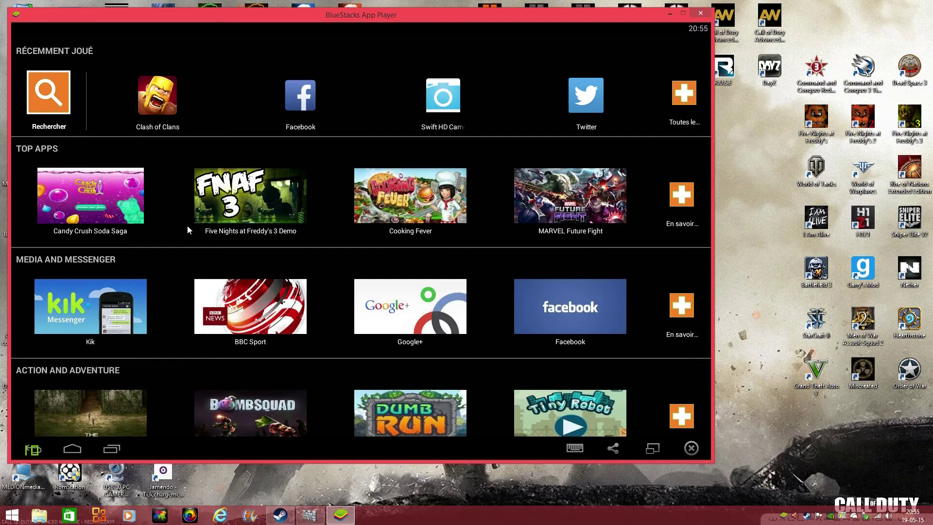
{"action": "left_click", "coordinate": [159, 97]}
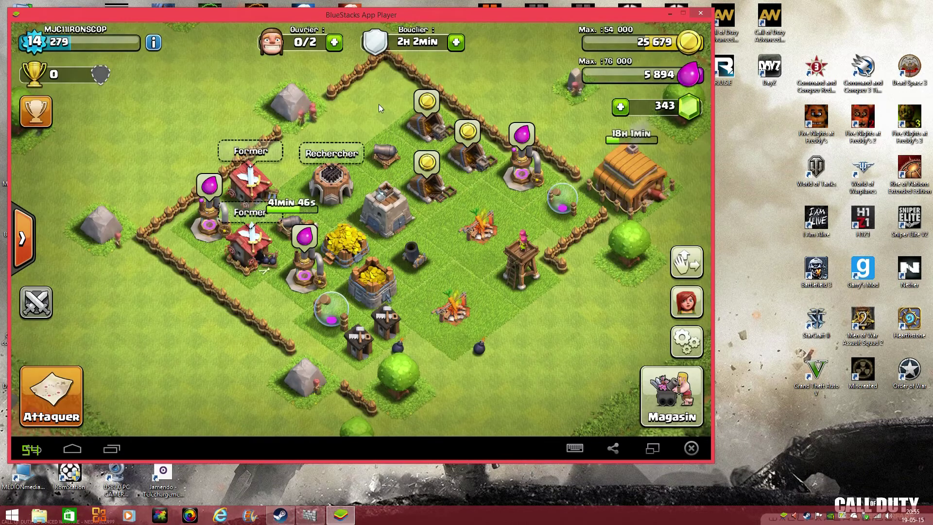
- Collect the gold and elixir from all the village's mines and collectors and quit the game with confirmation
{"action": "left_click", "coordinate": [305, 237]}
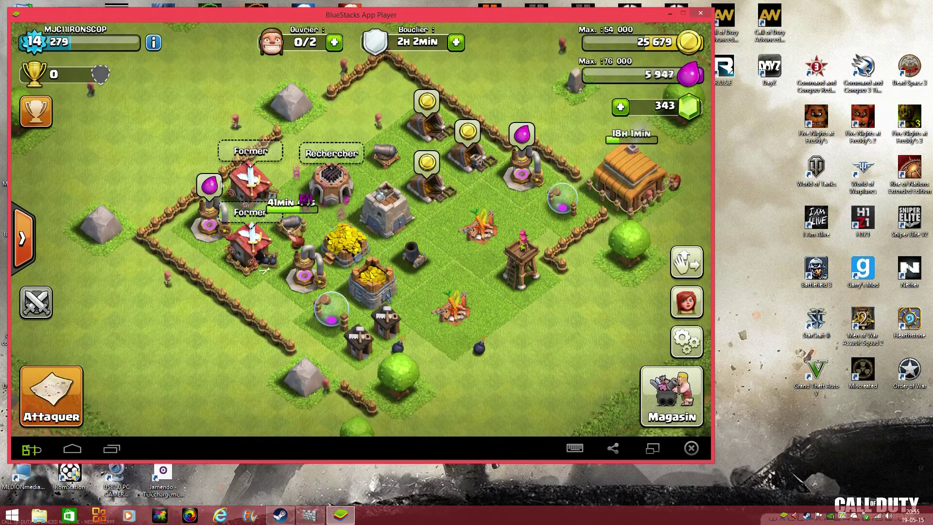
{"action": "left_click", "coordinate": [209, 185]}
{"action": "left_click", "coordinate": [427, 162]}
{"action": "left_click", "coordinate": [468, 131]}
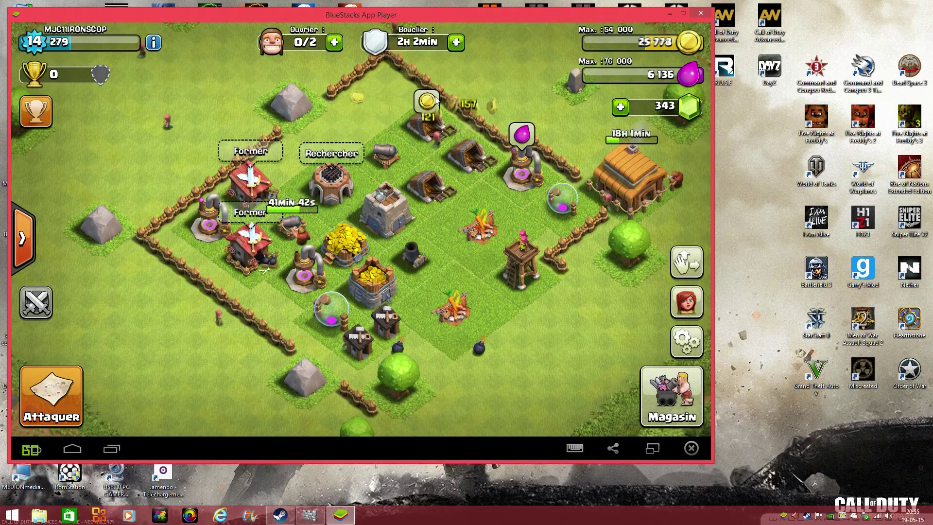
{"action": "left_click", "coordinate": [427, 101]}
{"action": "left_click", "coordinate": [522, 134]}
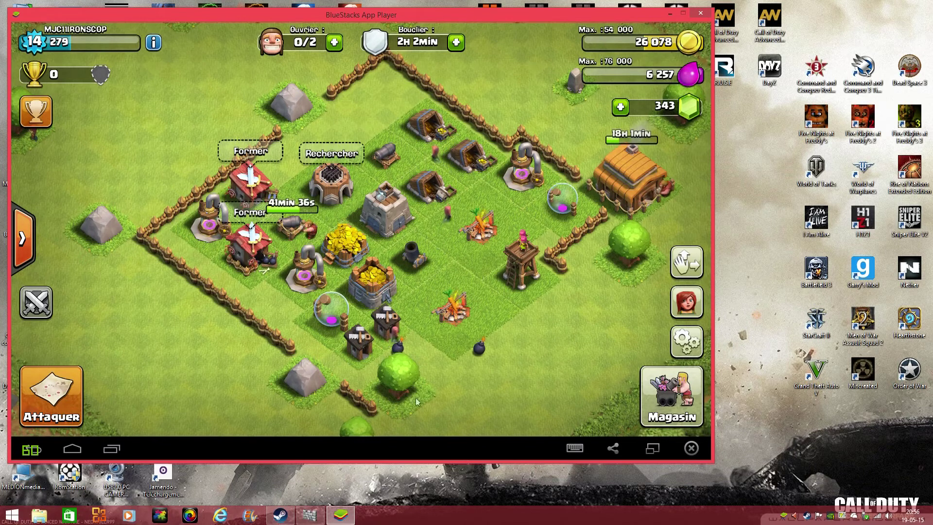
{"action": "left_click", "coordinate": [31, 449]}
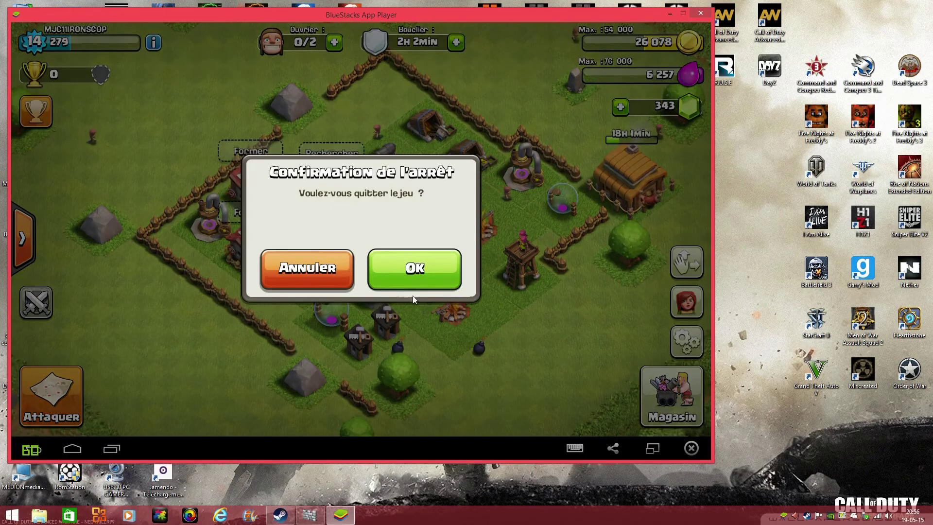
{"action": "left_click", "coordinate": [403, 284]}
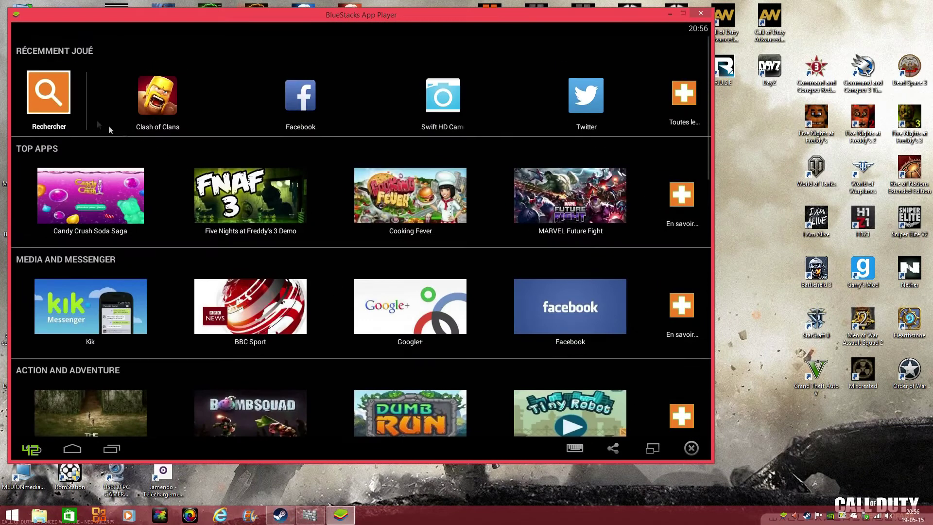
- Find Clash of Clans through the BlueStacks app search with "clash of cla", launch it and close BlueStacks
{"action": "left_click", "coordinate": [45, 94]}
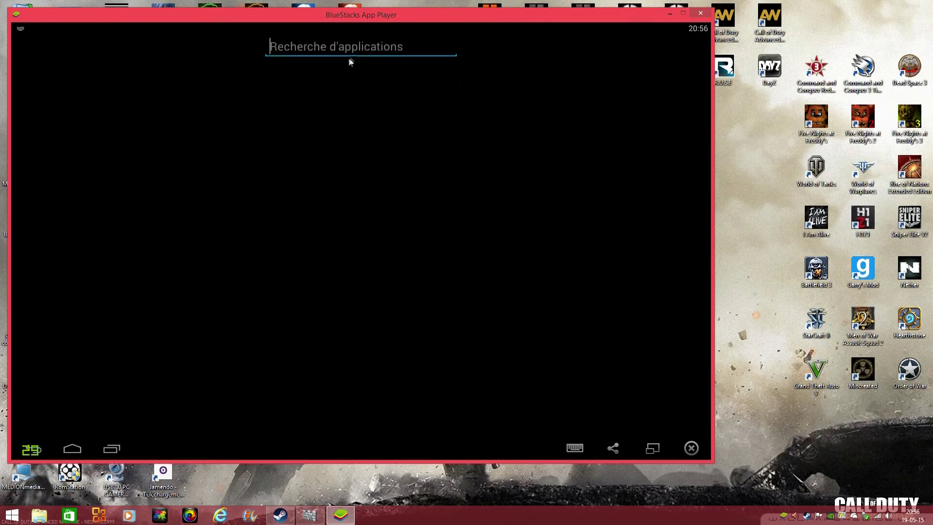
{"action": "type", "text": "clash o"}
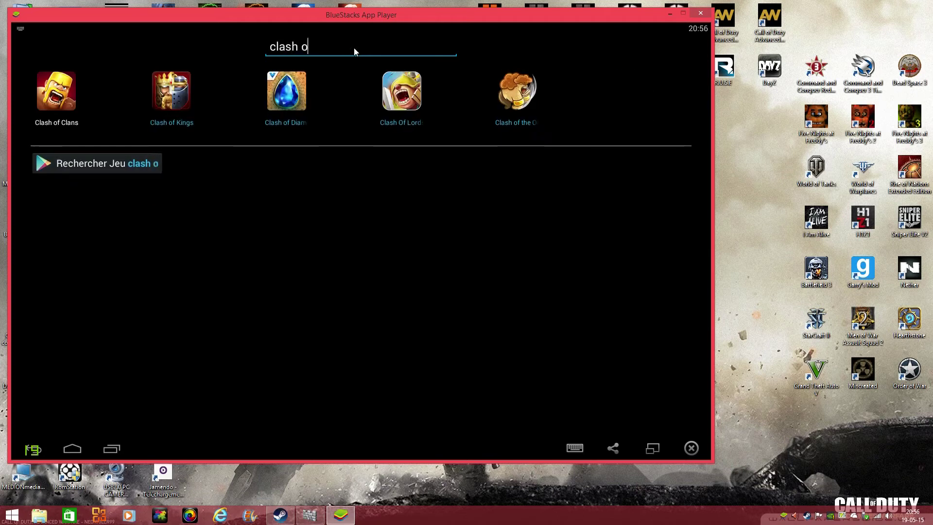
{"action": "type", "text": "f clan"}
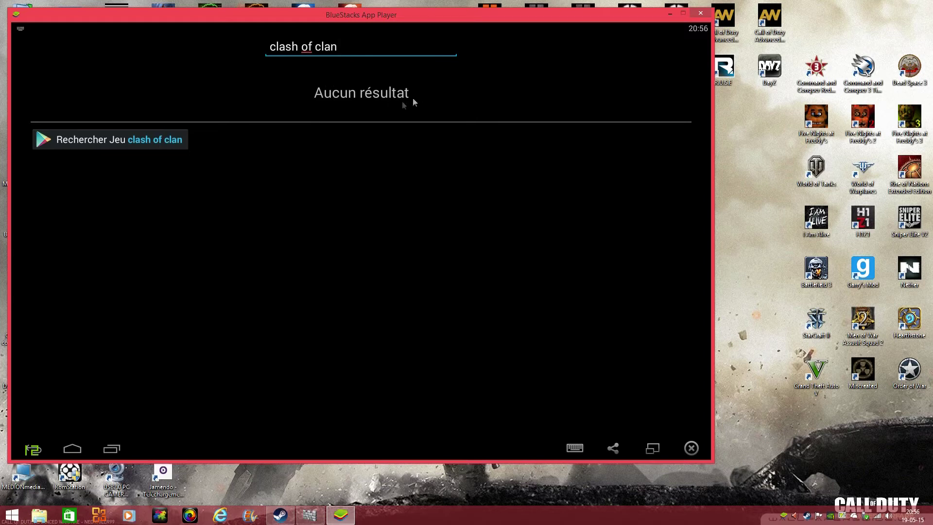
{"action": "key", "text": "BackSpace"}
{"action": "key", "text": "BackSpace"}
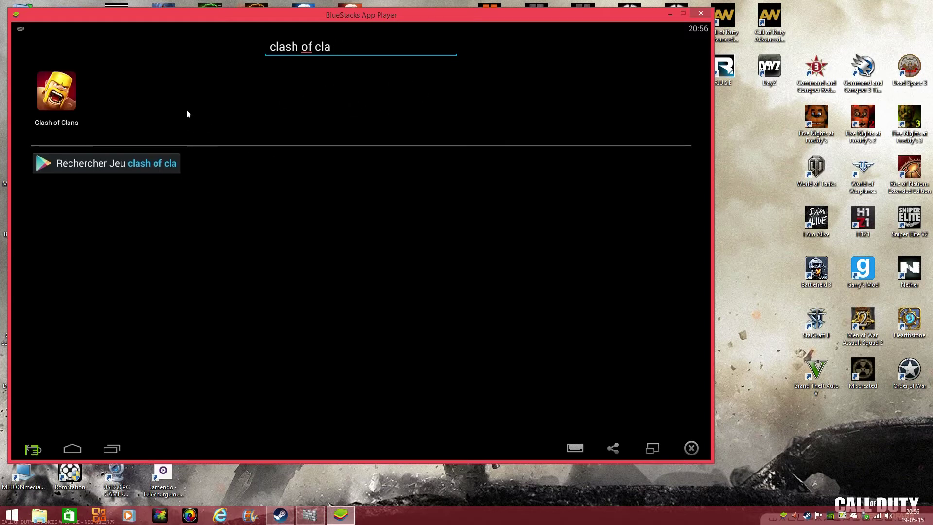
{"action": "left_click", "coordinate": [61, 100]}
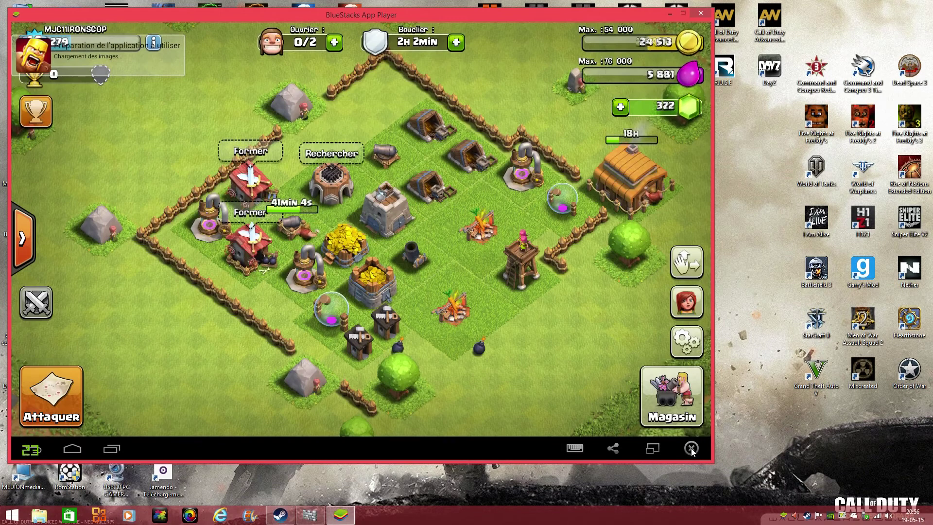
{"action": "left_click", "coordinate": [691, 448]}
- Open Internet Explorer with its address suggestions and minimize the window to return to the desktop
{"action": "left_click", "coordinate": [222, 515]}
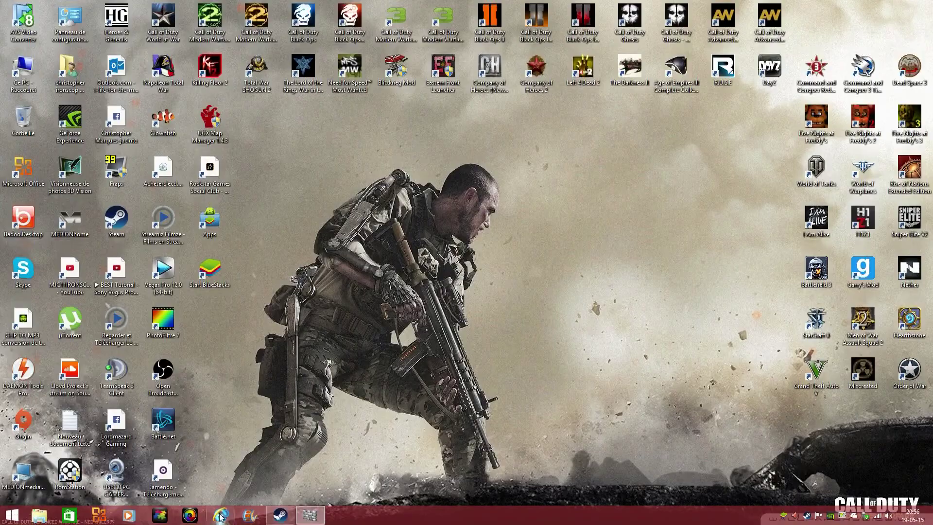
{"action": "left_click", "coordinate": [253, 19]}
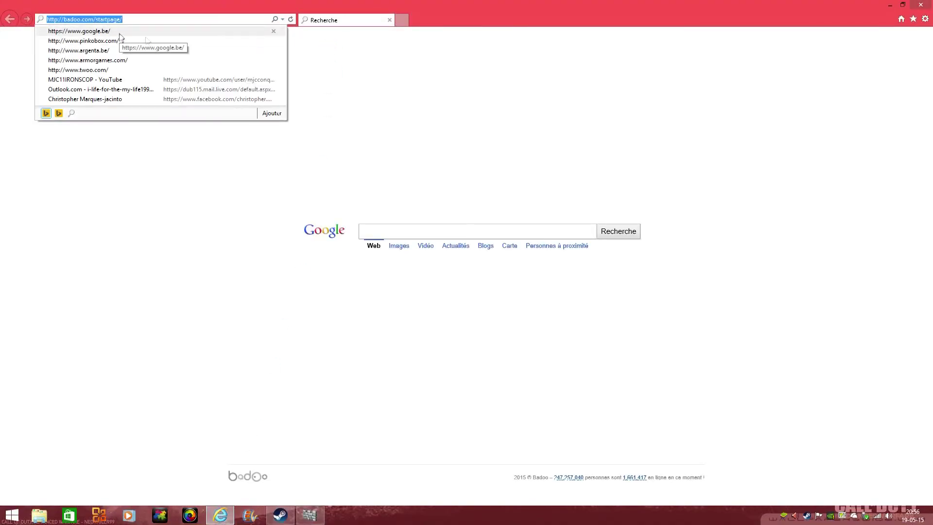
{"action": "left_click", "coordinate": [890, 5]}
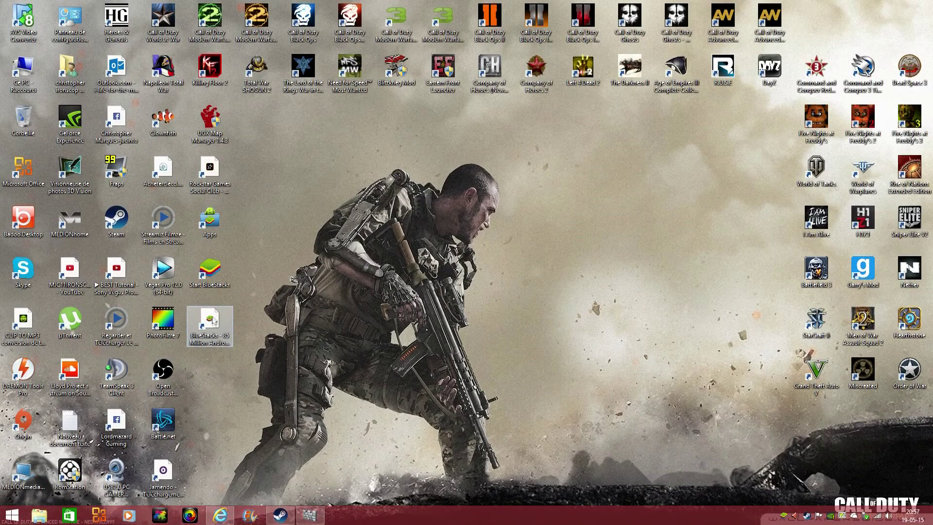
- Open the BlueStacks website from its desktop shortcut, request the BlueStacks-ThinInstaller download and cancel saving it
{"action": "double_click", "coordinate": [210, 324]}
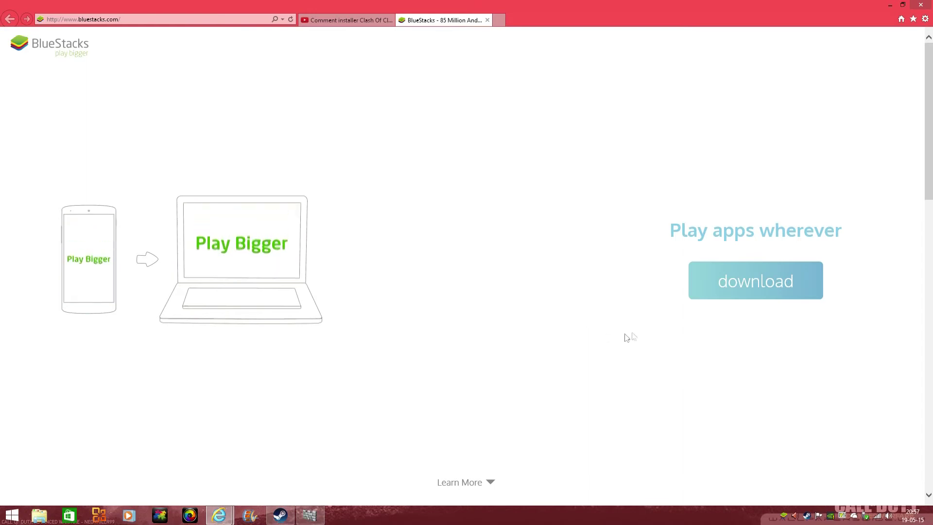
{"action": "left_click", "coordinate": [738, 279]}
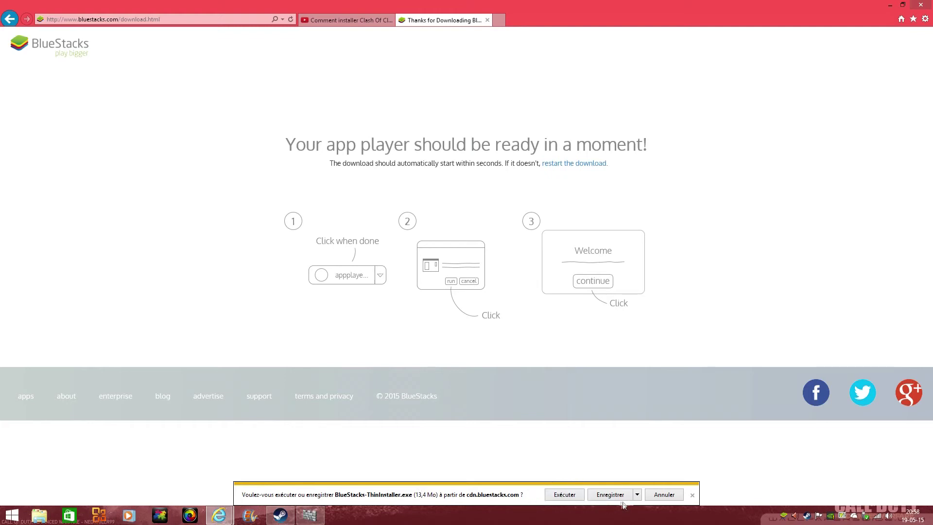
{"action": "left_click", "coordinate": [637, 495]}
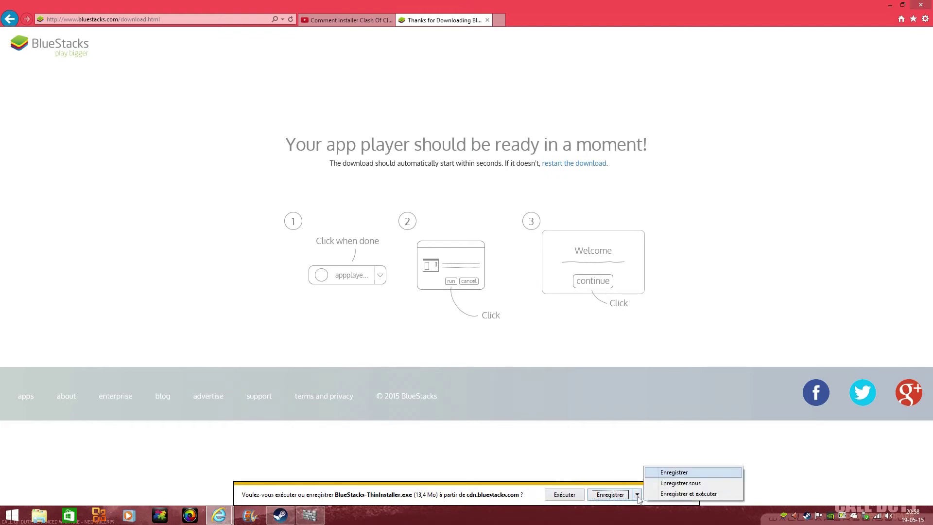
{"action": "left_click", "coordinate": [696, 482]}
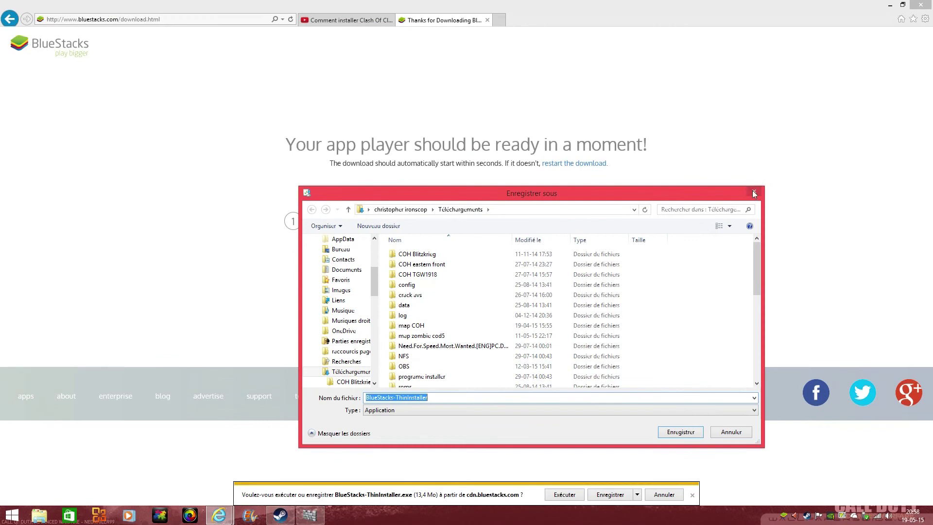
{"action": "left_click", "coordinate": [754, 193]}
{"action": "left_click", "coordinate": [692, 494]}
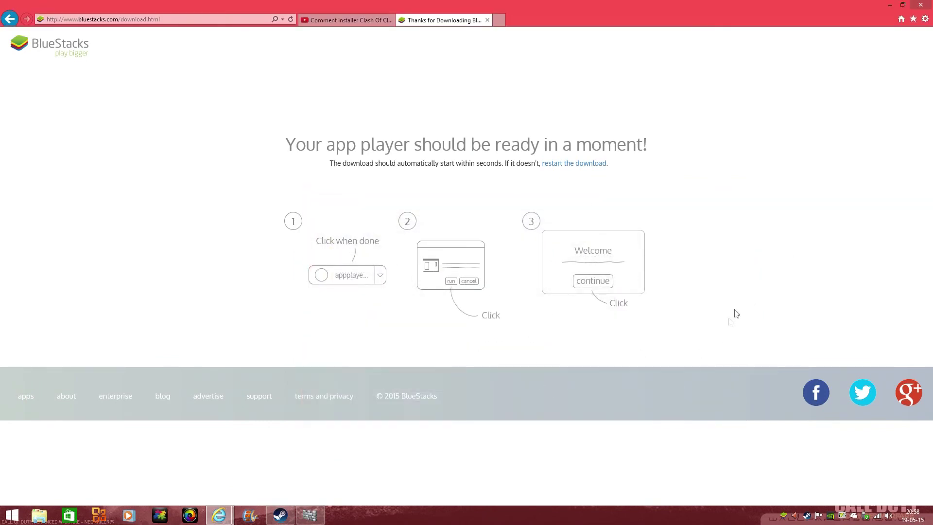
- Close Internet Explorer together with all its open tabs
{"action": "left_click", "coordinate": [921, 5]}
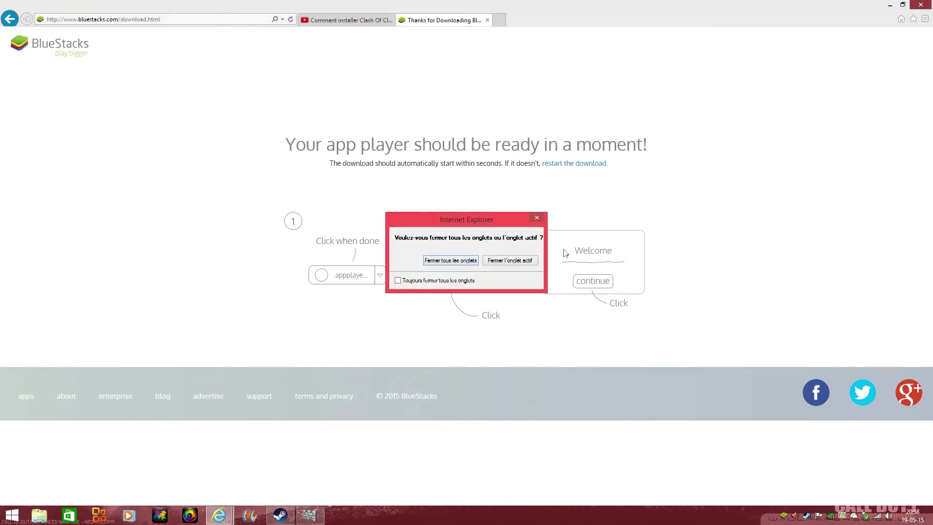
{"action": "left_click", "coordinate": [472, 262]}
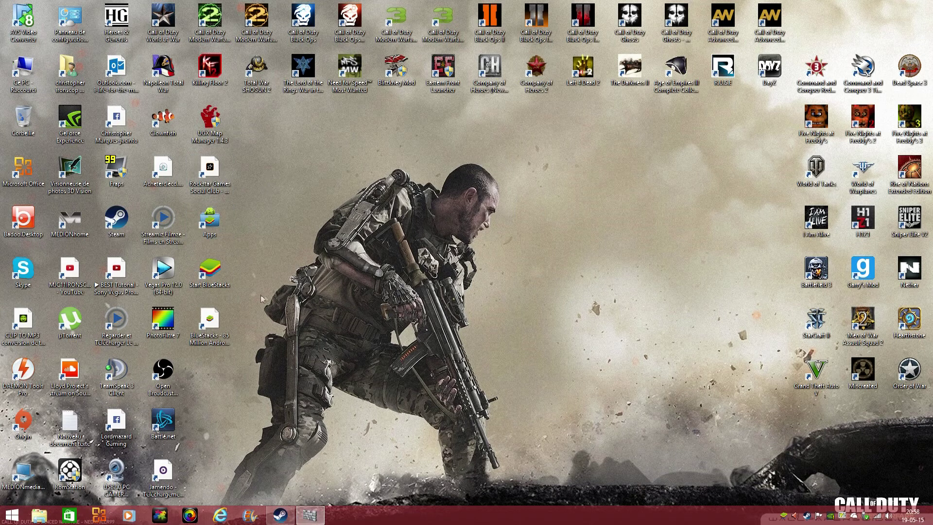
- Delete the BlueStacks website shortcut from the desktop and confirm moving it to the recycle bin
{"action": "right_click", "coordinate": [225, 335]}
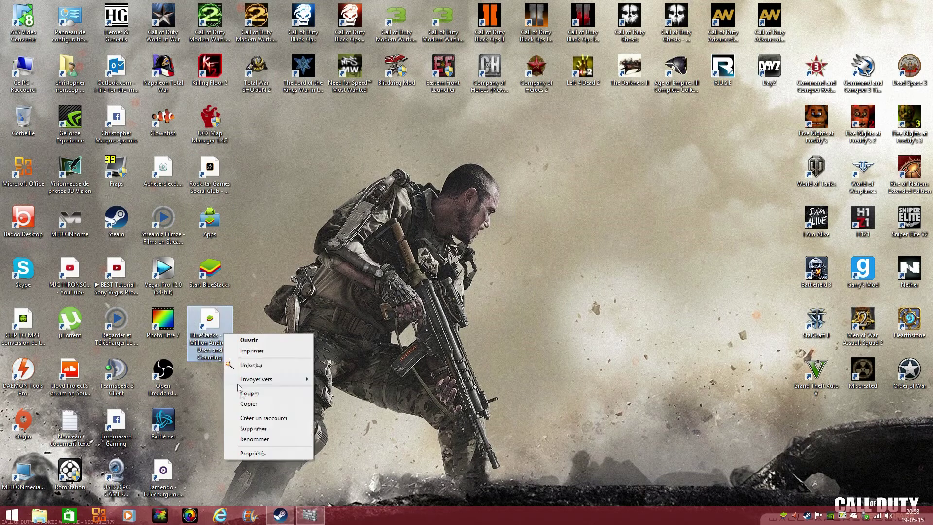
{"action": "left_click", "coordinate": [253, 428]}
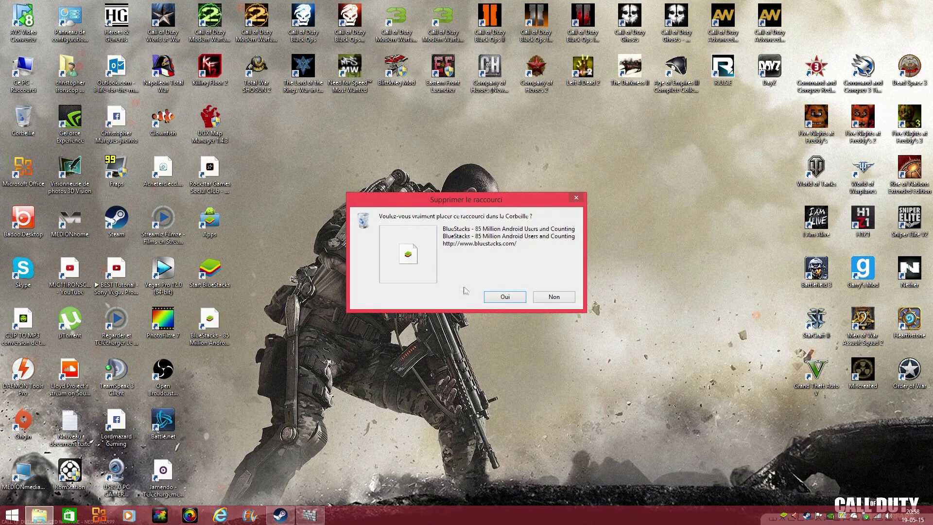
{"action": "left_click", "coordinate": [501, 301]}
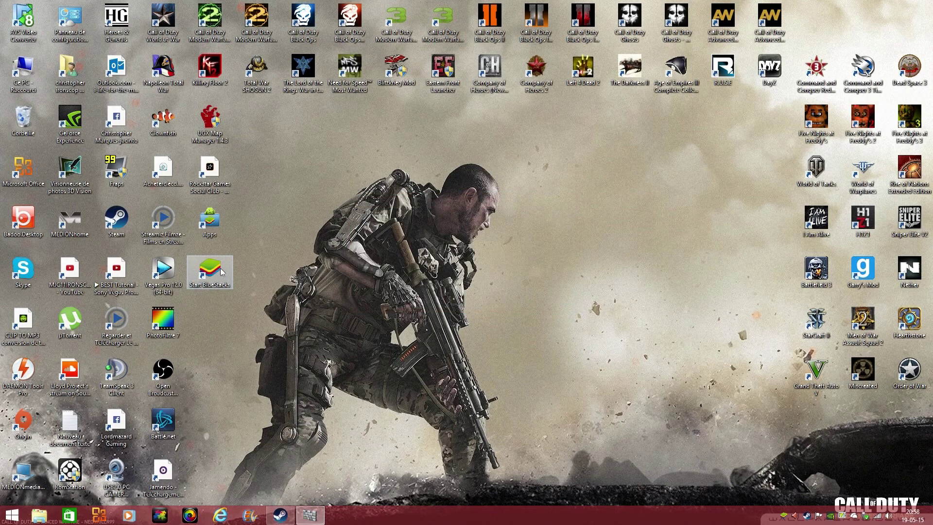